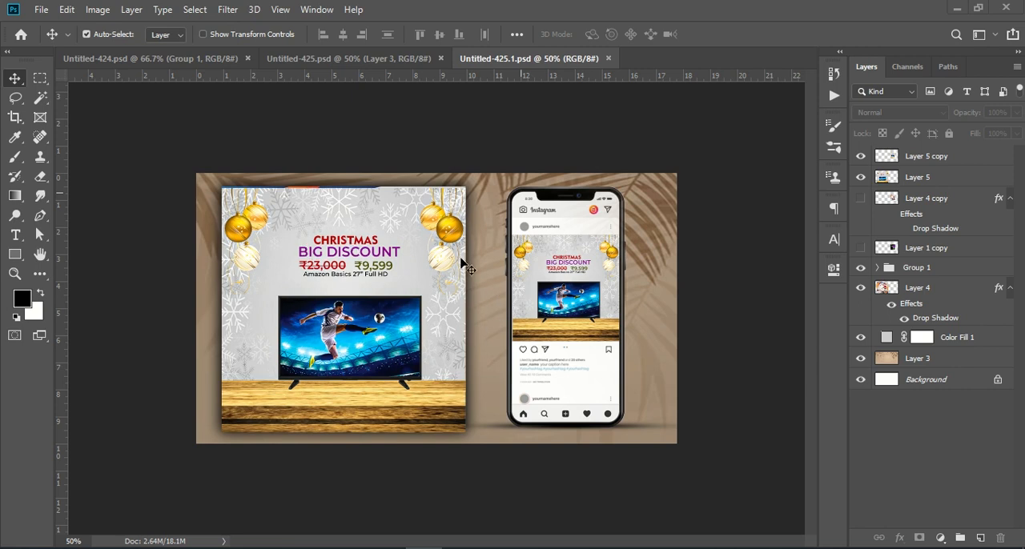
# - Create a new 1080 × 1080 px RGB document at 72 ppi with a white background
pyautogui.click(336, 60)
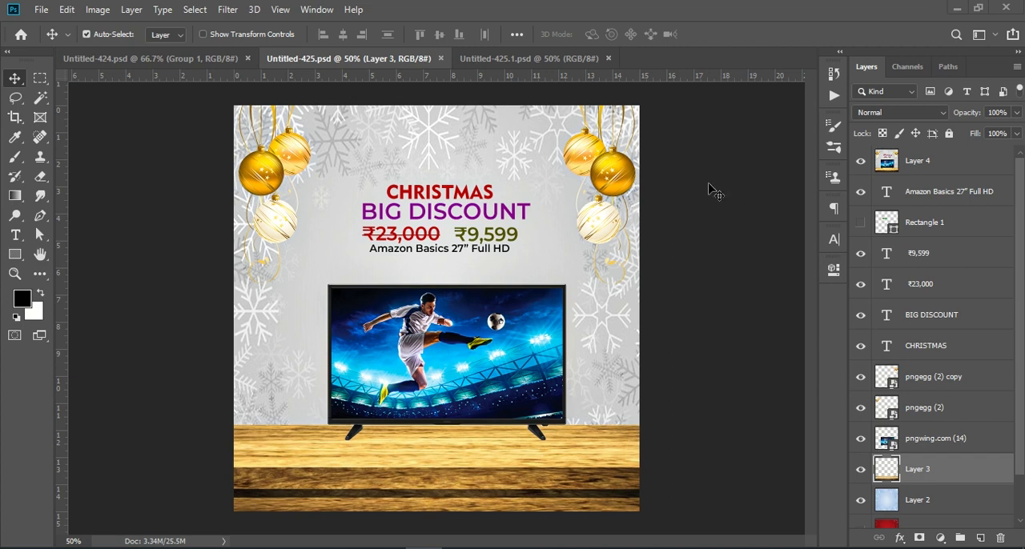
pyautogui.click(41, 10)
pyautogui.click(41, 10)
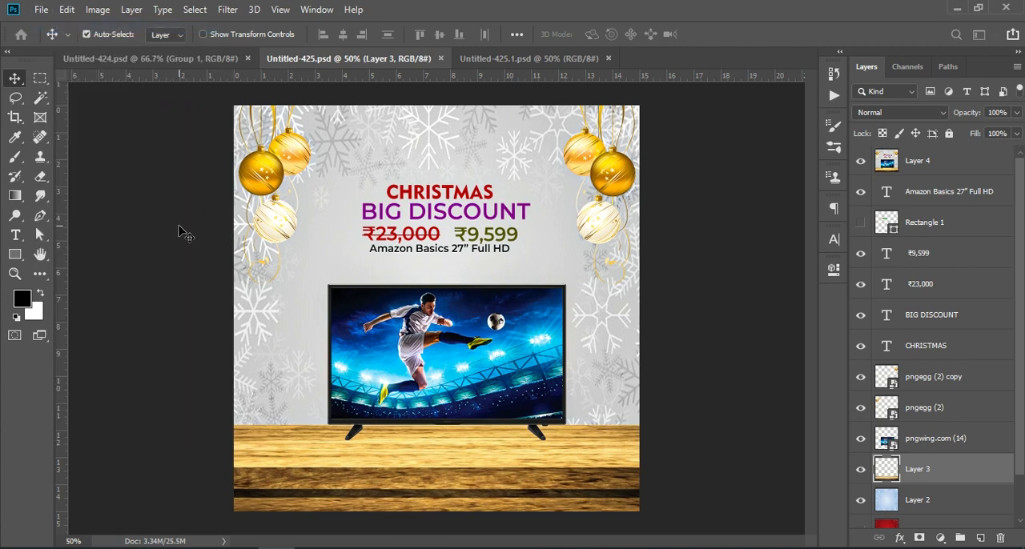
pyautogui.hotkey('ctrl', 'n')
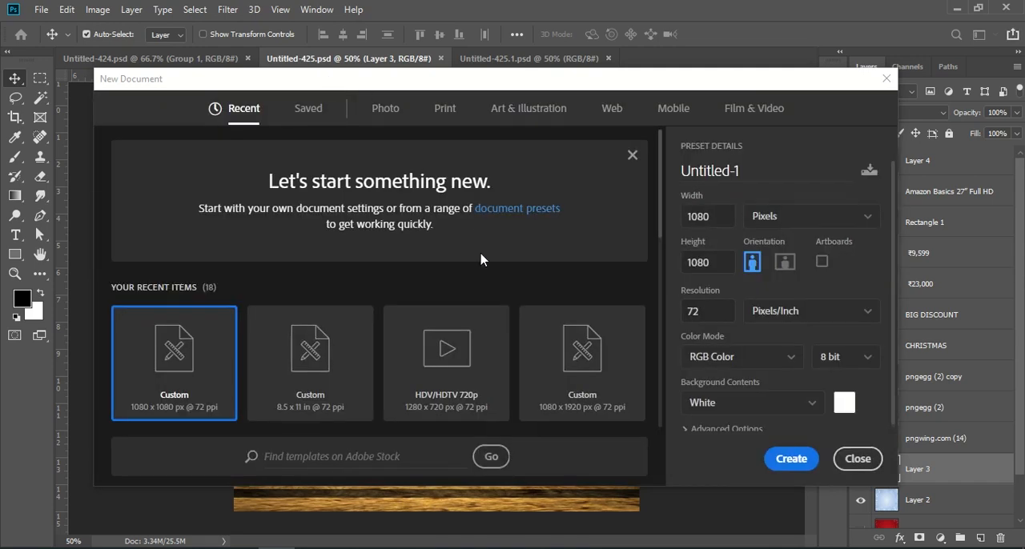
pyautogui.moveTo(716, 217); pyautogui.dragTo(660, 225)
pyautogui.moveTo(715, 265); pyautogui.dragTo(666, 274)
pyautogui.click(796, 459)
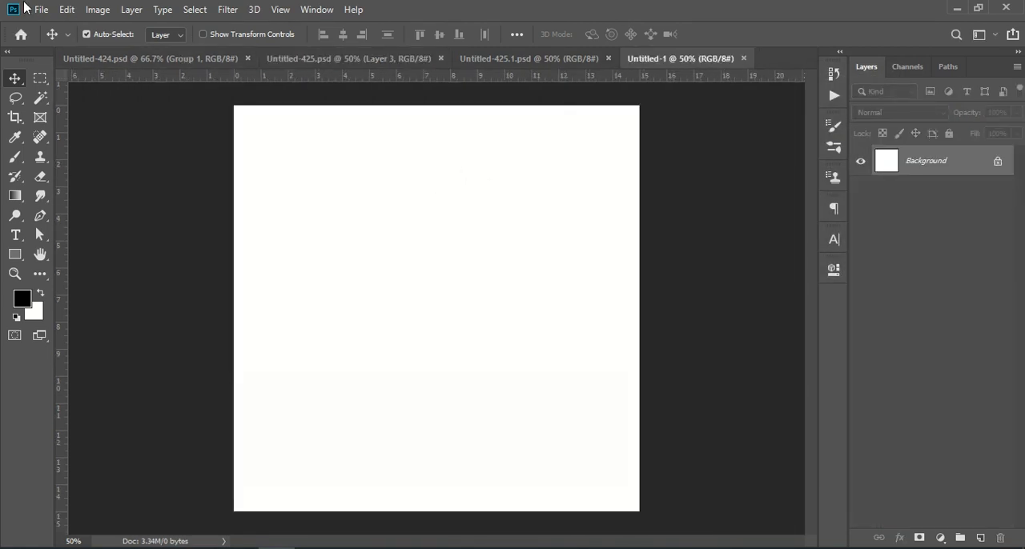
# - Copy the TV image and the wooden table layer from Untitled-425.psd into the new document
pyautogui.click(126, 57)
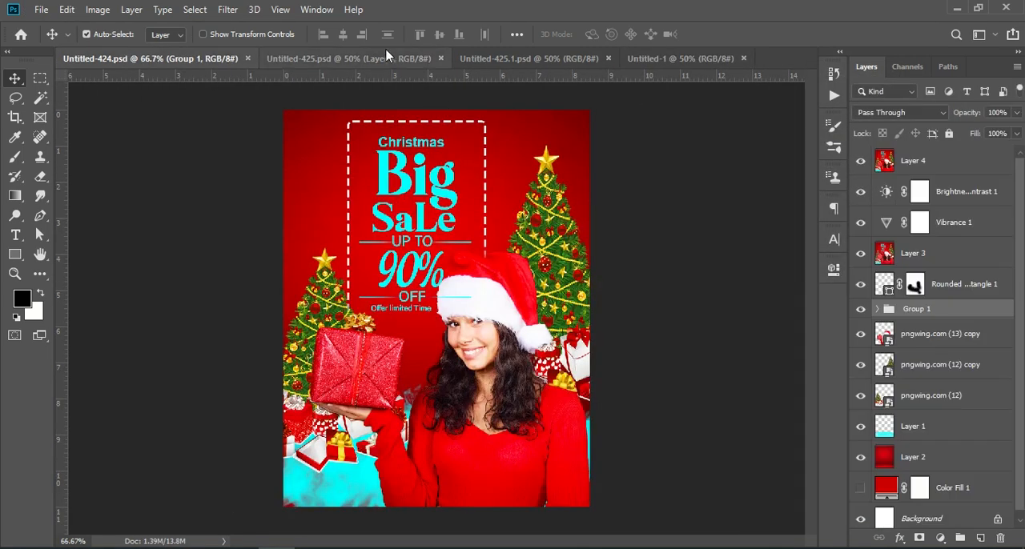
pyautogui.click(388, 57)
pyautogui.moveTo(929, 440); pyautogui.dragTo(450, 346)
pyautogui.click(333, 58)
pyautogui.moveTo(951, 481); pyautogui.dragTo(463, 474)
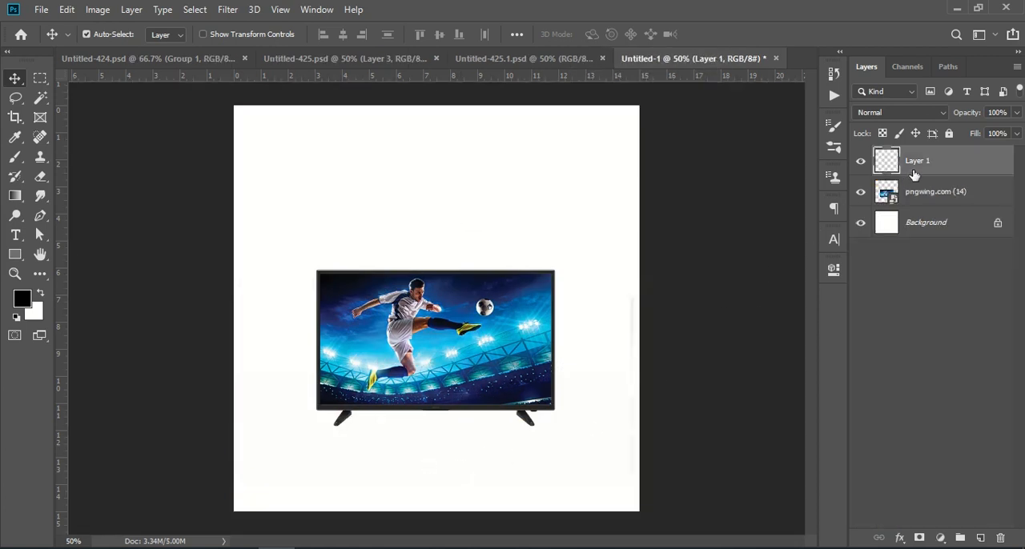
# - Move the wooden table layer up so the tabletop spans the lower part of the canvas
pyautogui.hotkey('ctrl', 't')
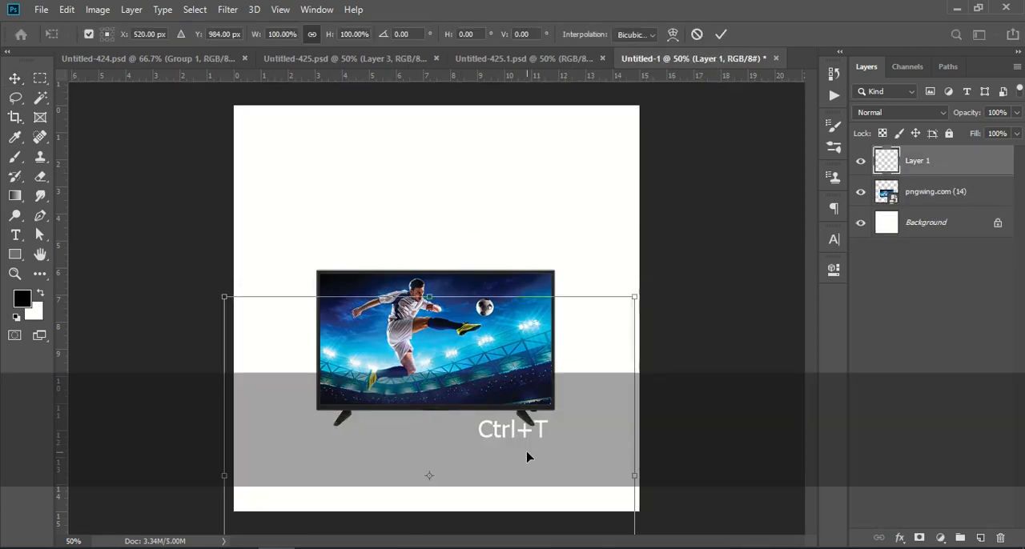
pyautogui.moveTo(527, 413); pyautogui.dragTo(475, 357)
pyautogui.press('Return')
# - Place the TV layer above the wooden table layer and position the TV so it stands on the tabletop
pyautogui.click(927, 389)
pyautogui.moveTo(981, 195); pyautogui.dragTo(977, 155)
pyautogui.moveTo(457, 331); pyautogui.dragTo(461, 344)
pyautogui.click(929, 318)
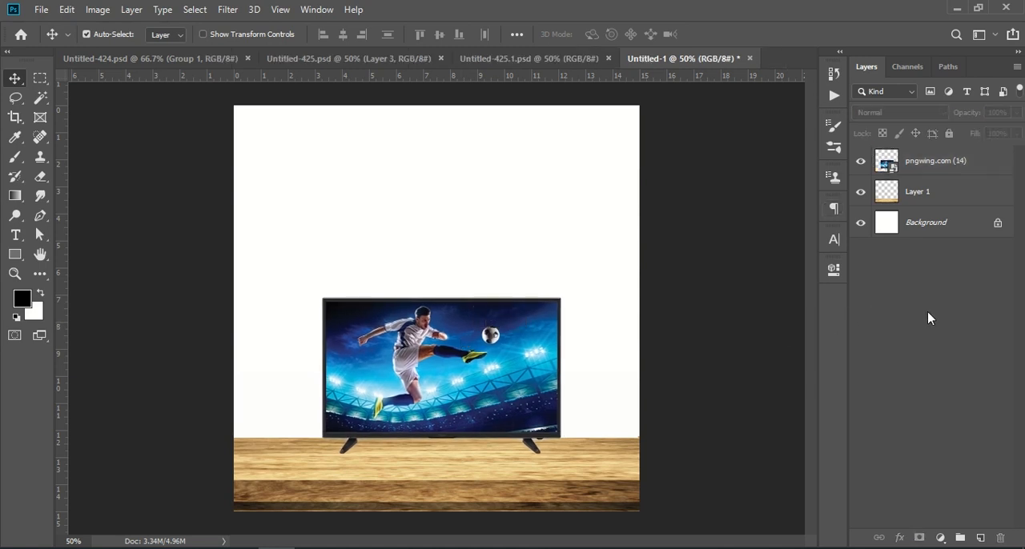
# - Hide the merged Layer 4 in Untitled-425.psd and check both Christmas ornament layers by toggling their visibility
pyautogui.click(172, 62)
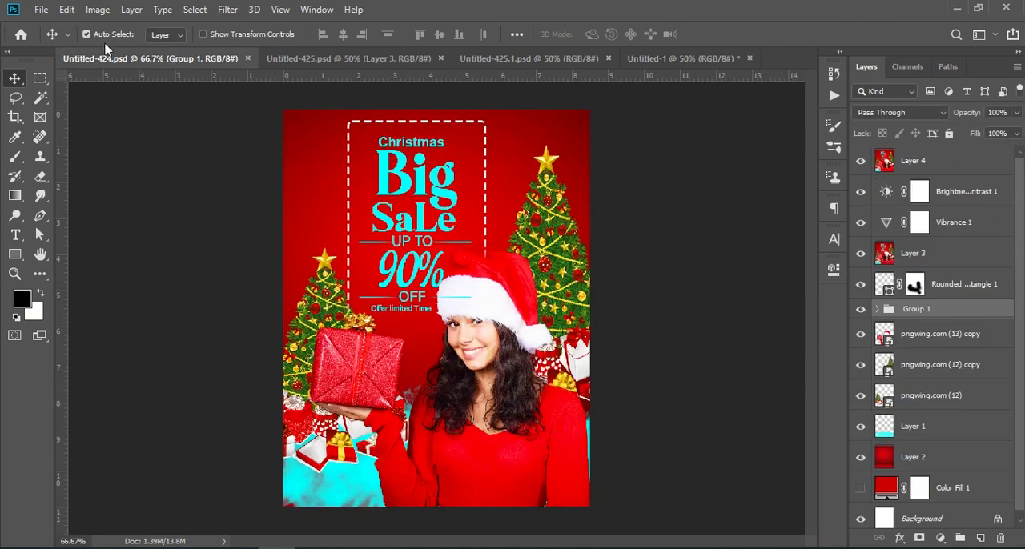
pyautogui.click(398, 61)
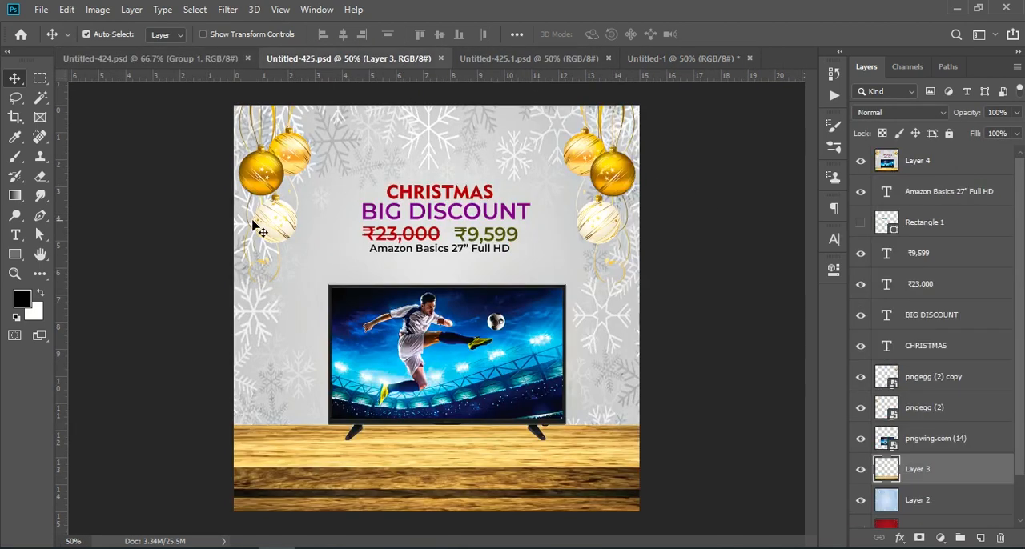
pyautogui.click(927, 381)
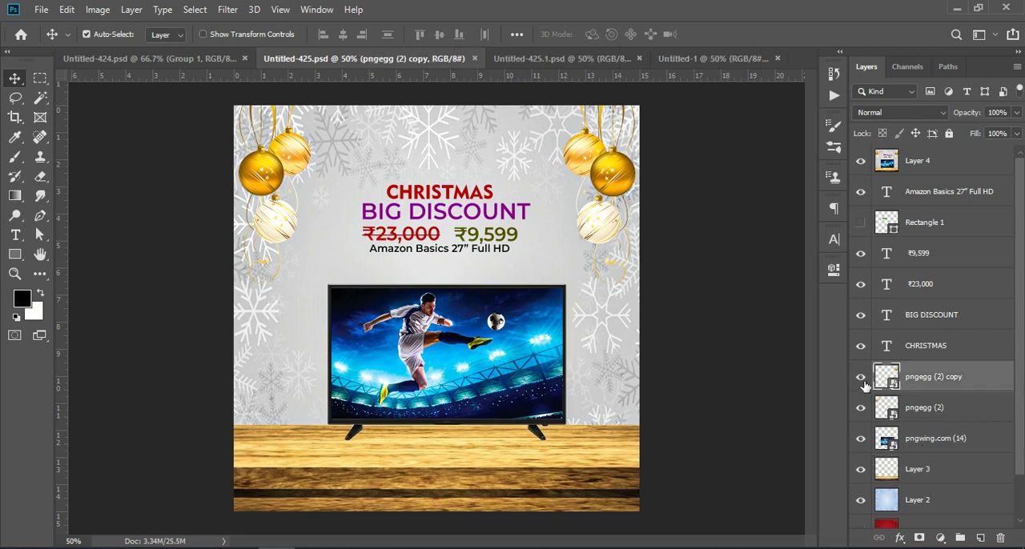
pyautogui.click(619, 317)
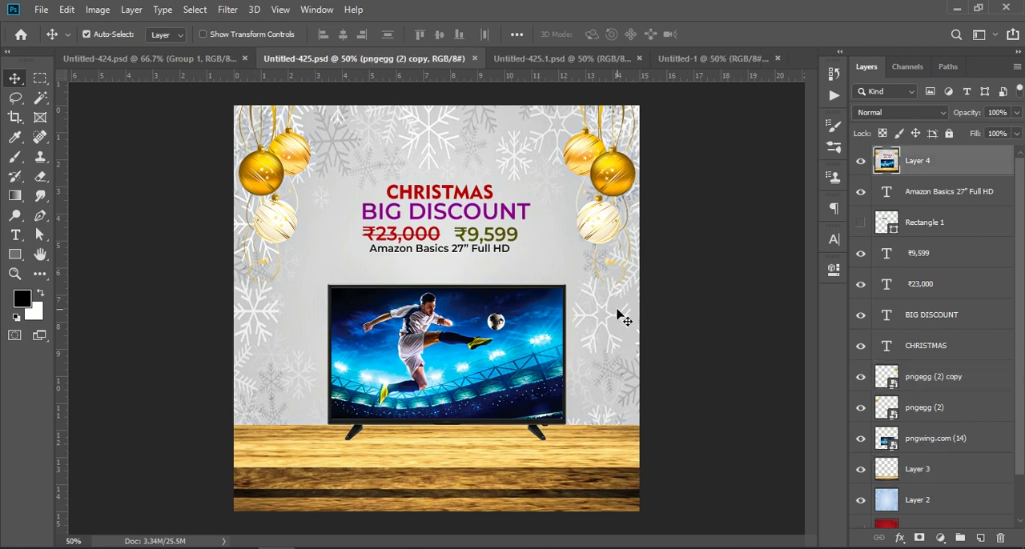
pyautogui.click(931, 383)
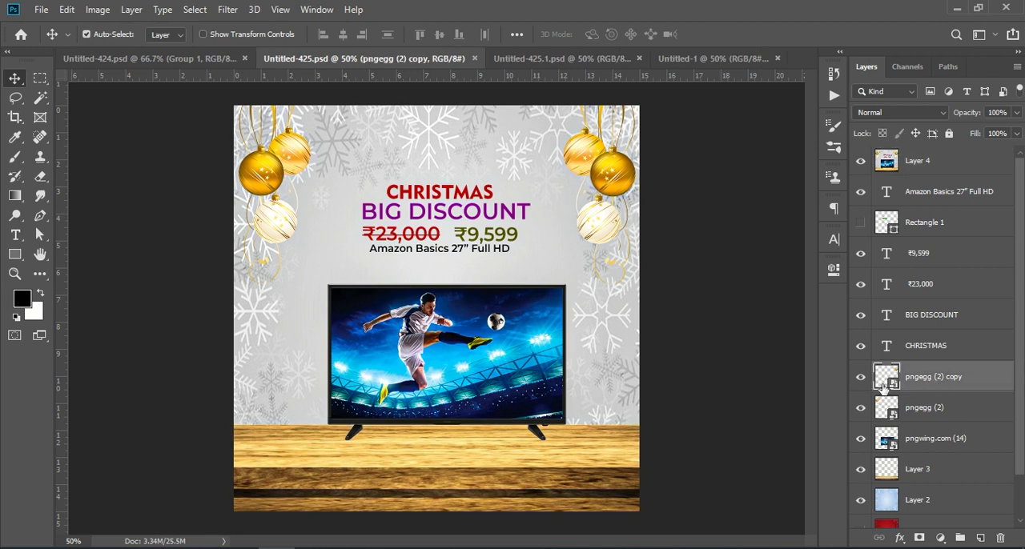
pyautogui.click(860, 161)
pyautogui.click(861, 377)
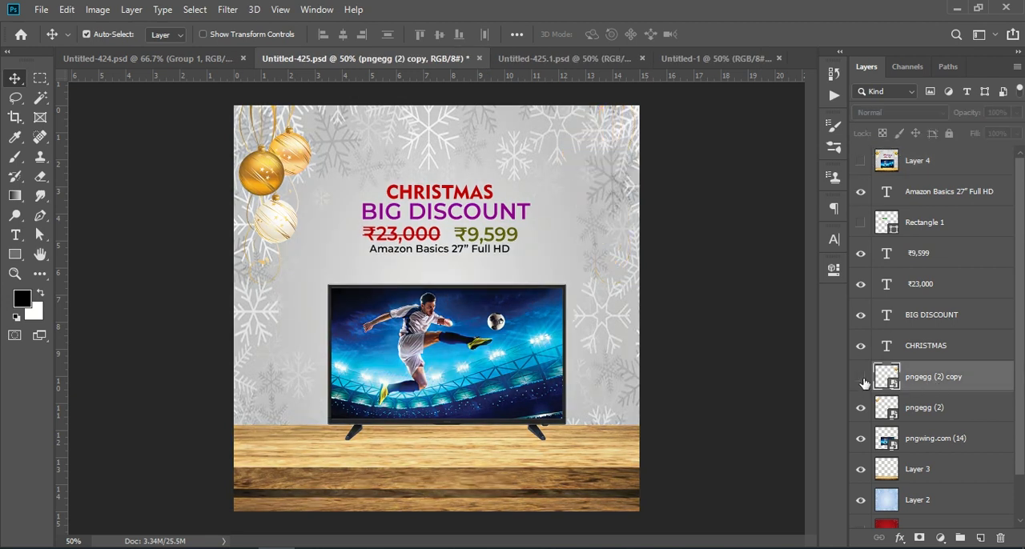
pyautogui.click(861, 377)
pyautogui.click(861, 408)
pyautogui.click(860, 407)
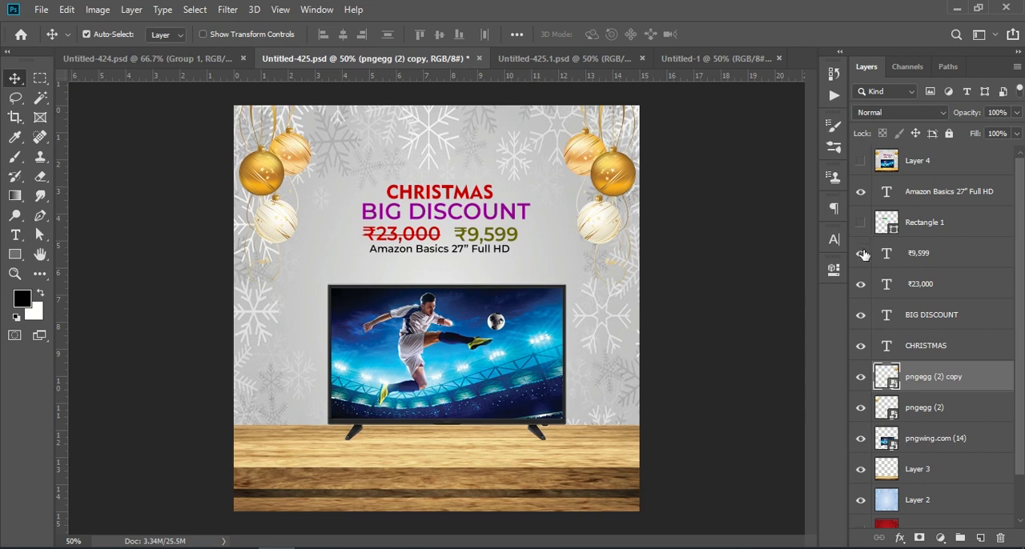
# - Copy the snowflake background into the new document, stack it beneath the wooden table layer, and position it behind the TV
pyautogui.scroll(-2, 951, 256)
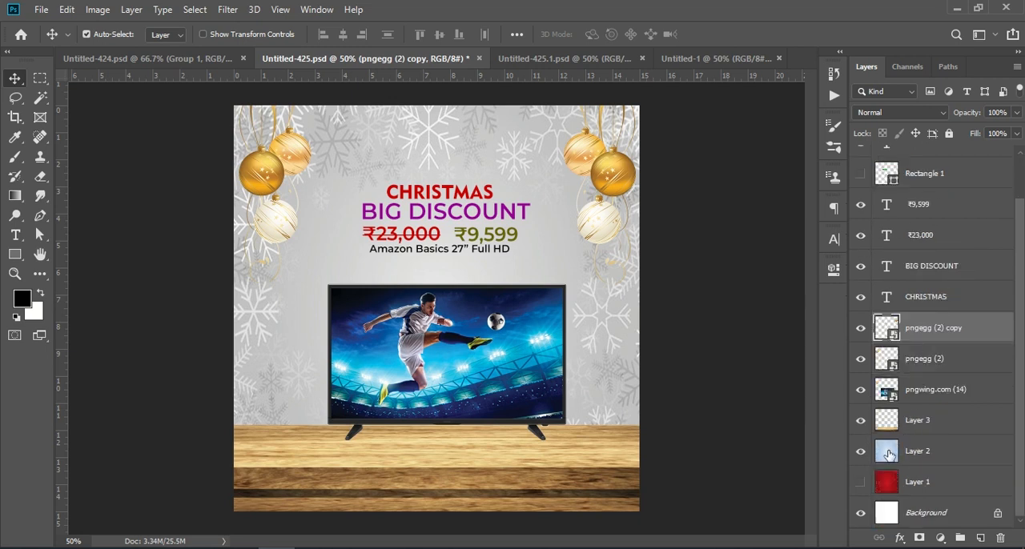
pyautogui.moveTo(921, 453); pyautogui.dragTo(459, 309)
pyautogui.moveTo(957, 160); pyautogui.dragTo(953, 237)
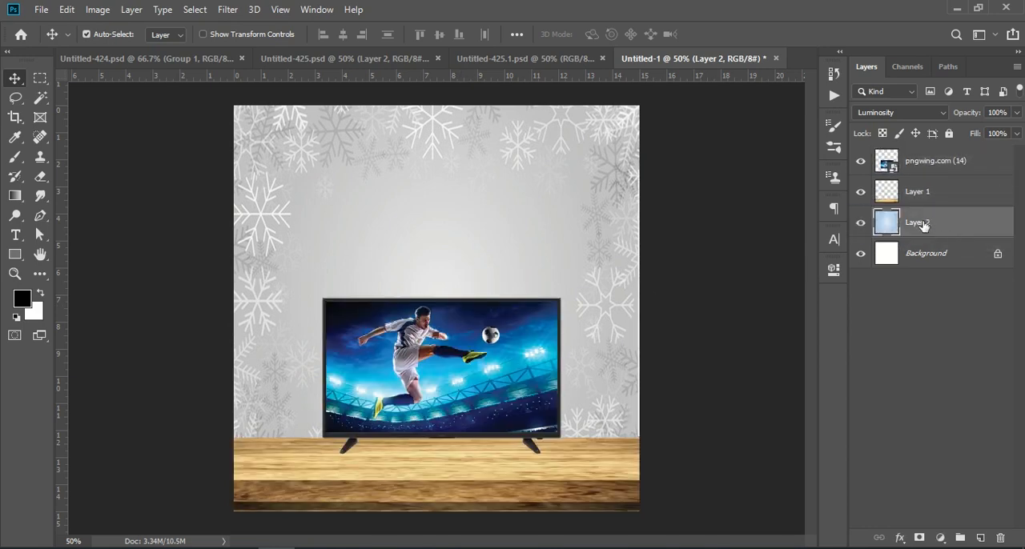
pyautogui.moveTo(588, 238)
pyautogui.mouseDown()
pyautogui.moveTo(606, 237)
pyautogui.moveTo(467, 206)
pyautogui.moveTo(587, 219)
pyautogui.mouseUp()
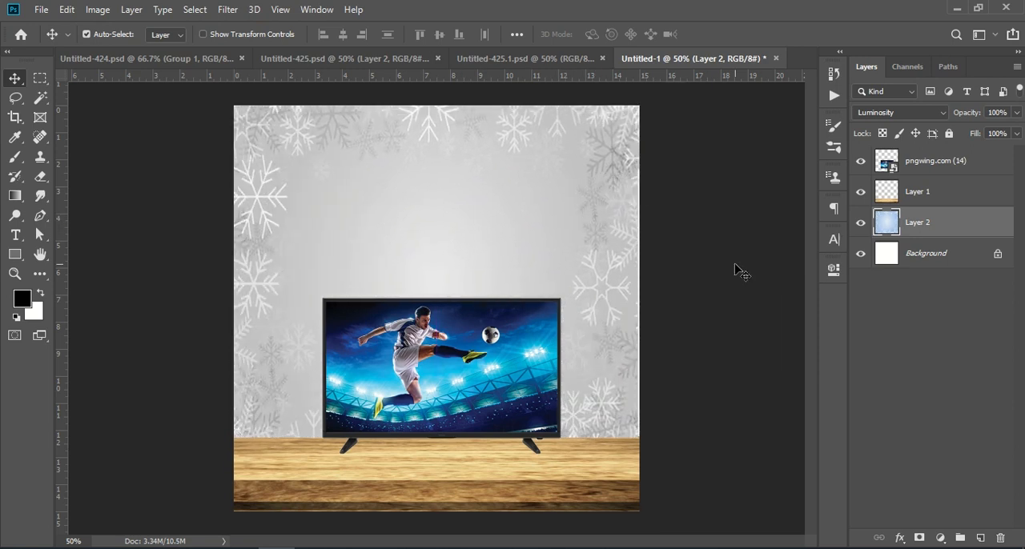
# - Toggle the wooden table layer to check the background behind it, and nudge the table about 0.056 in horizontally
pyautogui.click(895, 338)
pyautogui.click(862, 193)
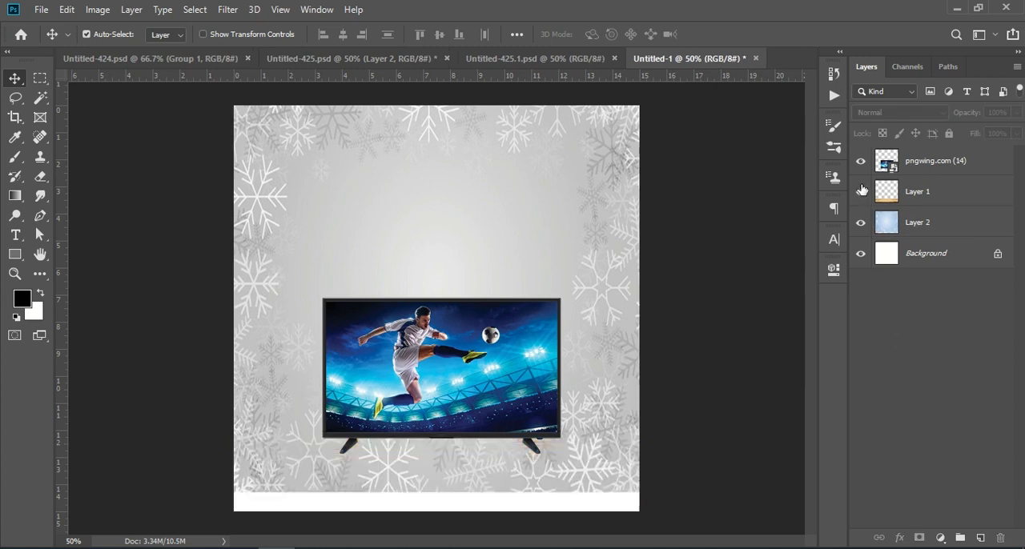
pyautogui.click(862, 191)
pyautogui.click(933, 200)
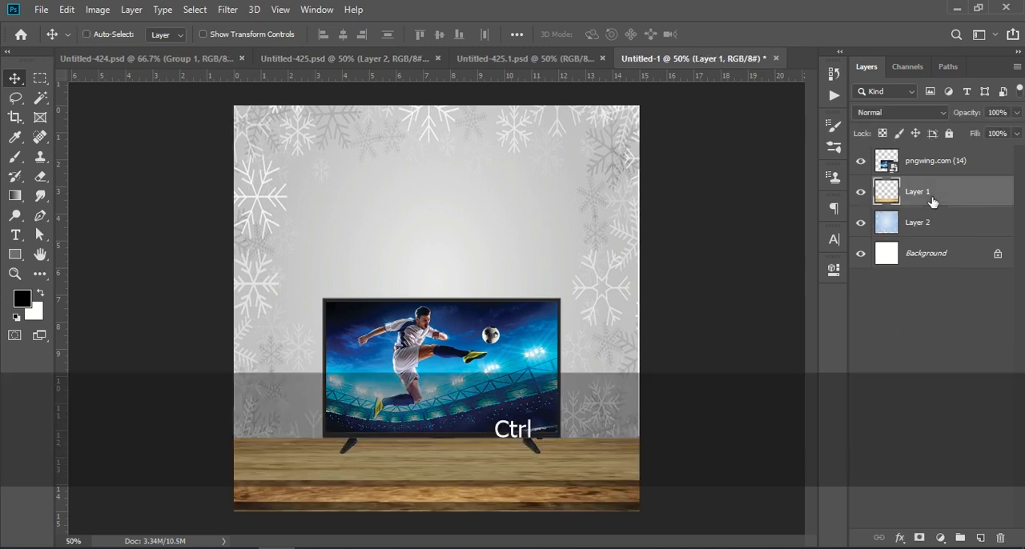
pyautogui.hotkey('ctrl', 't')
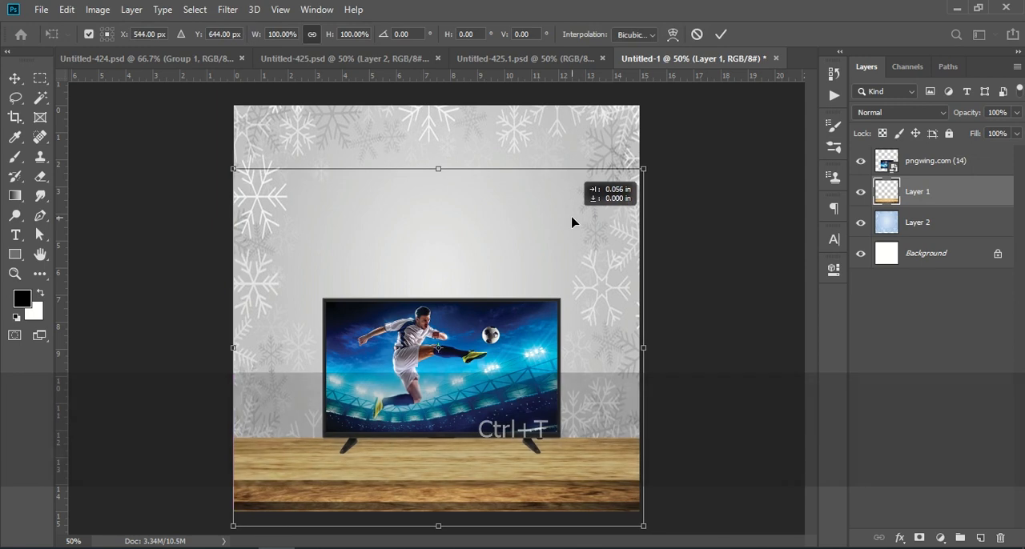
pyautogui.click(949, 348)
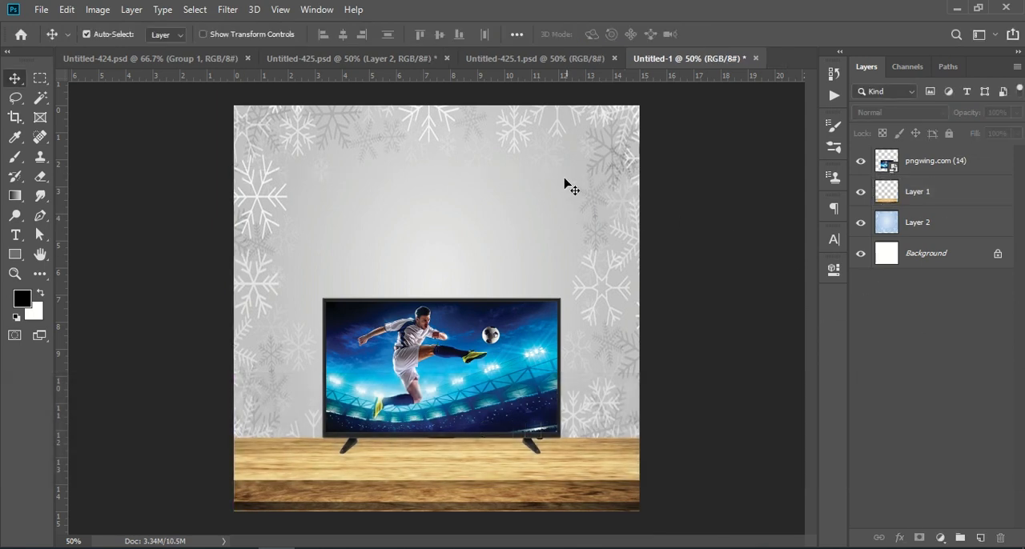
# - Check the blending mode of the snowflake background layer
pyautogui.click(934, 227)
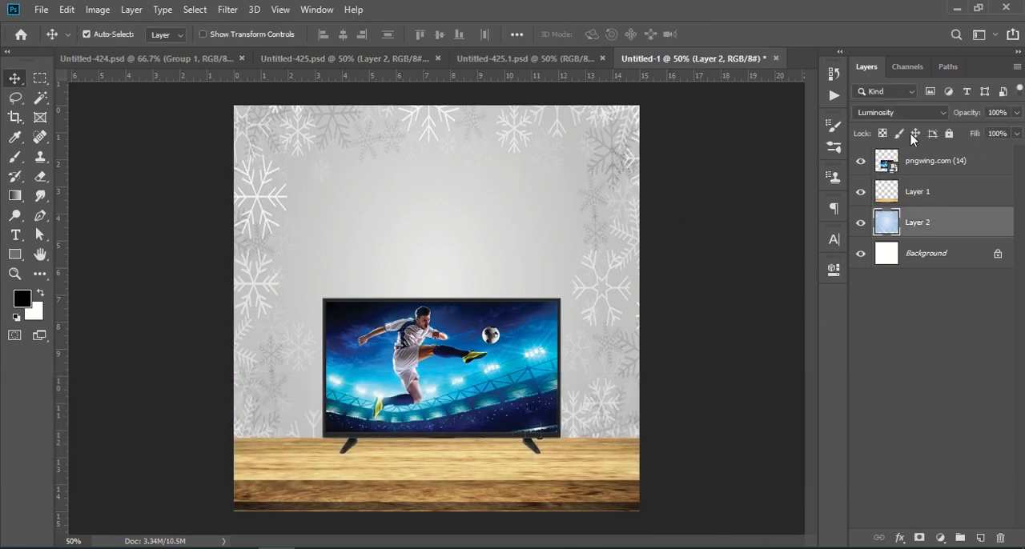
pyautogui.click(905, 112)
pyautogui.click(905, 112)
pyautogui.click(922, 473)
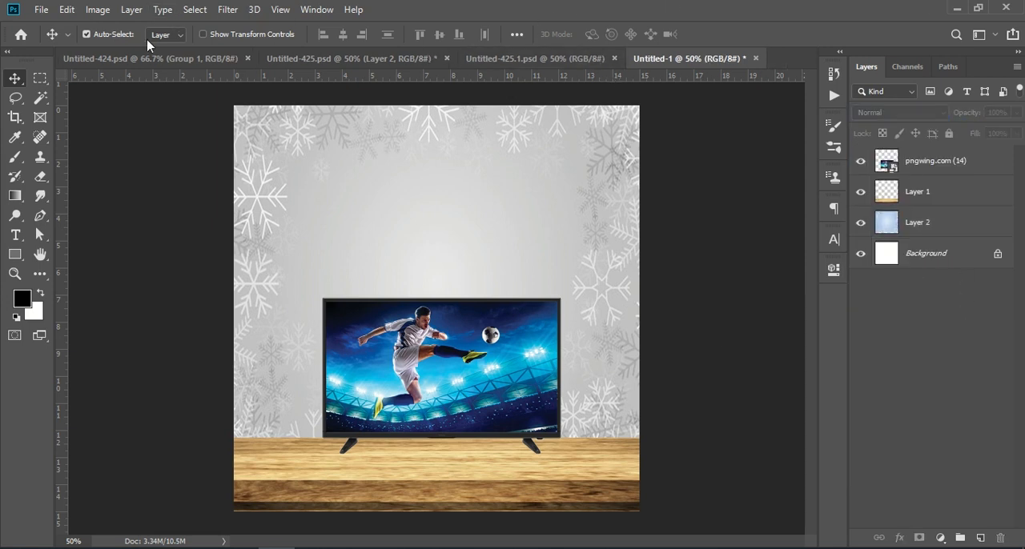
# - Copy both hanging Christmas ornament layers together from Untitled-425.psd into the new document
pyautogui.click(161, 58)
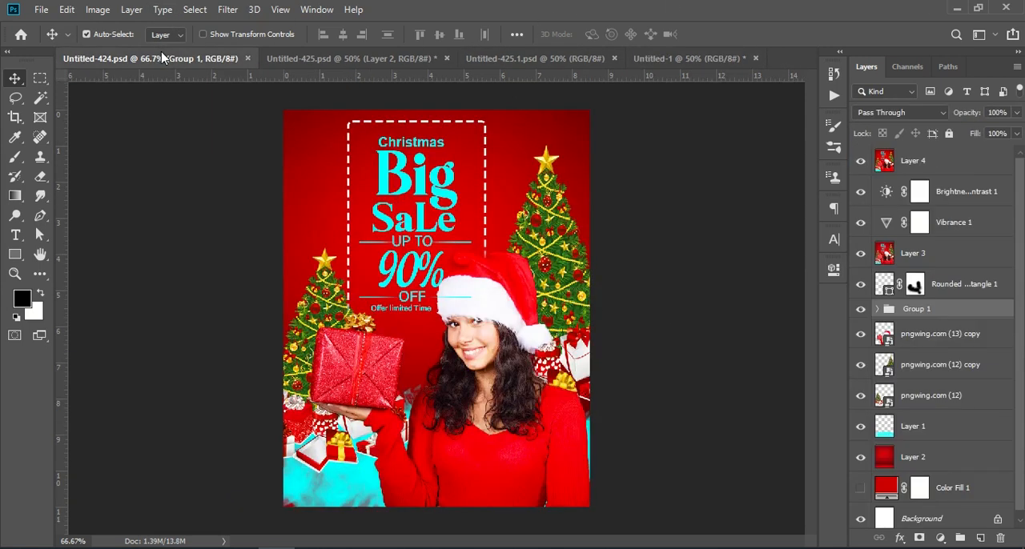
pyautogui.click(376, 59)
pyautogui.click(269, 172)
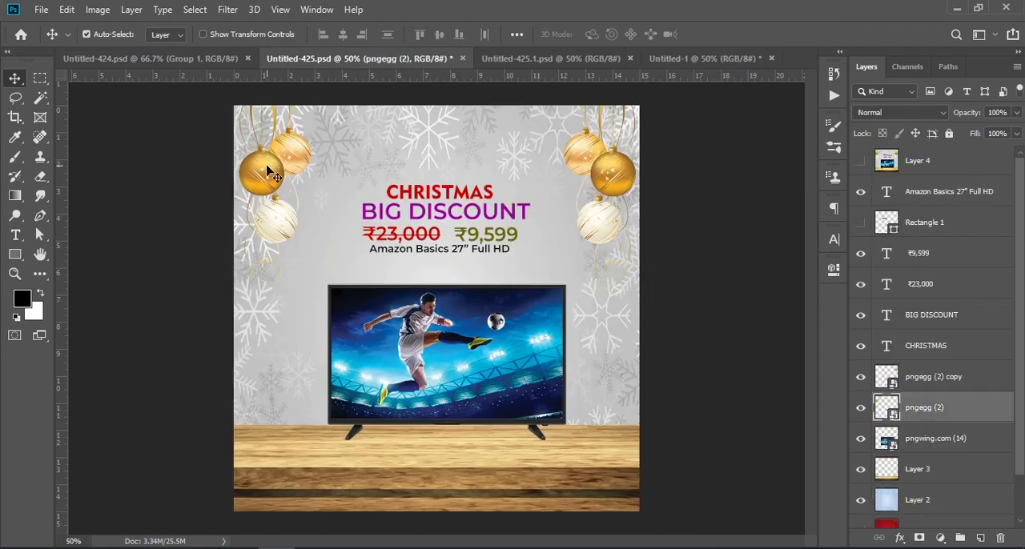
pyautogui.press('shift')
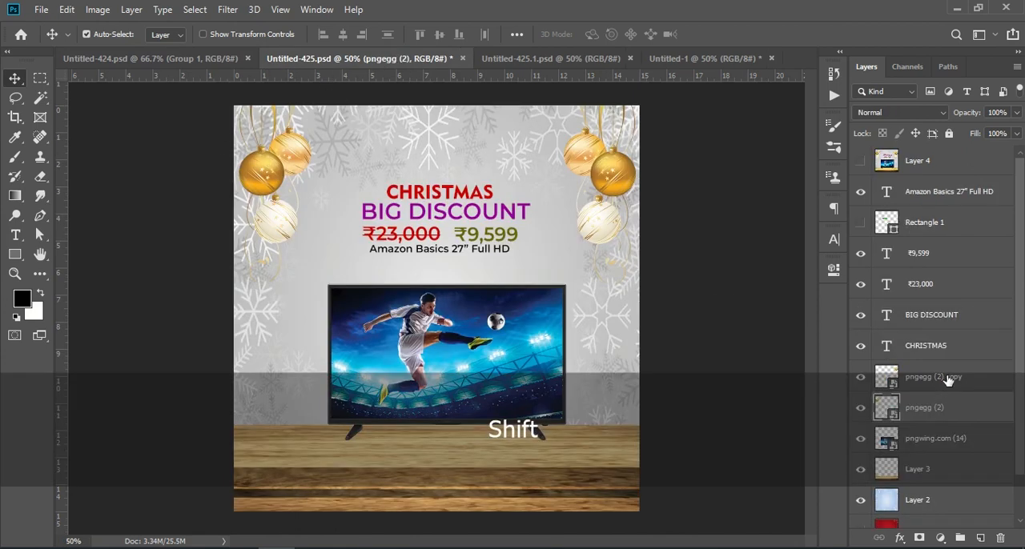
pyautogui.keyDown('shift'); pyautogui.click(948, 381); pyautogui.keyUp('shift')
pyautogui.moveTo(954, 382); pyautogui.dragTo(419, 187)
# - Position the two ornament layers so they hang evenly in the upper corners of the canvas
pyautogui.press('ctrl')
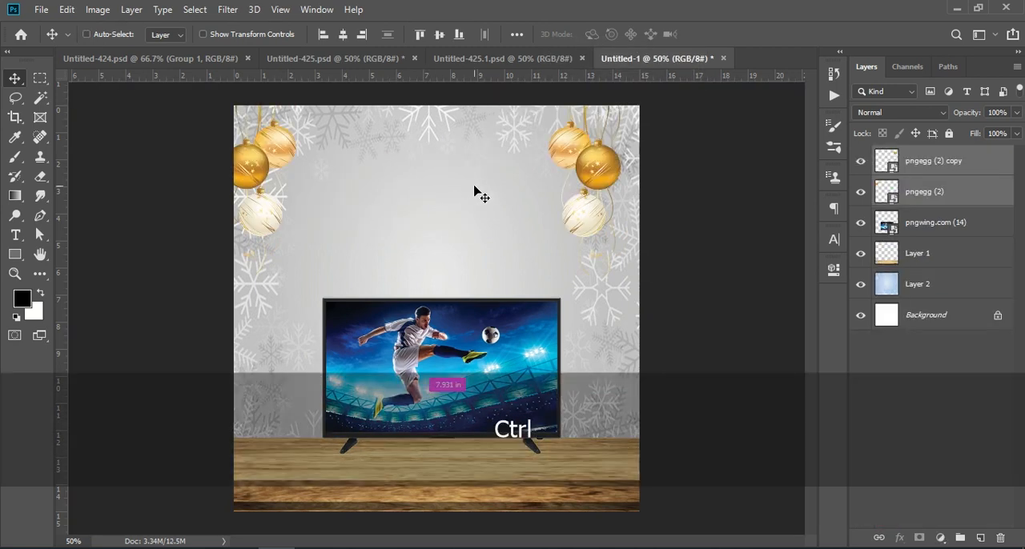
pyautogui.hotkey('ctrl', 't')
pyautogui.moveTo(570, 159); pyautogui.dragTo(584, 166)
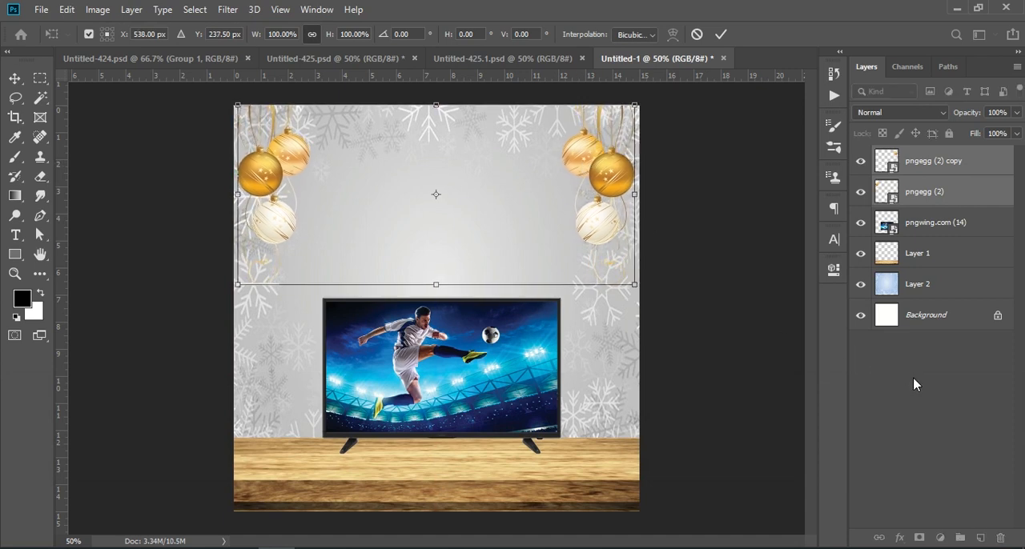
pyautogui.press('Return')
# - Copy the CHRISTMAS, BIG DISCOUNT, ₹23,000, ₹9,599 and Amazon Basics 27” Full HD text layers from Untitled-425.psd into the new document
pyautogui.click(305, 61)
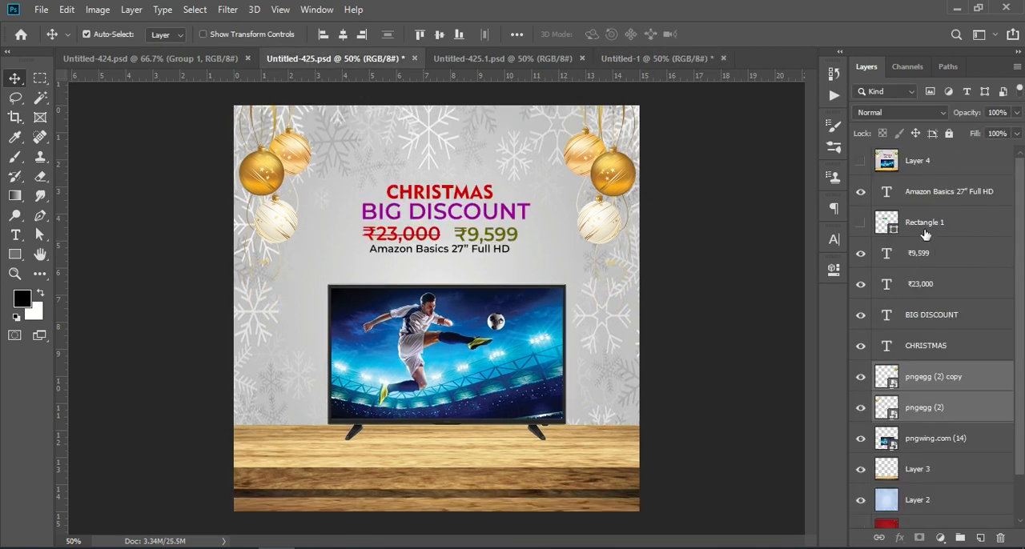
pyautogui.click(929, 196)
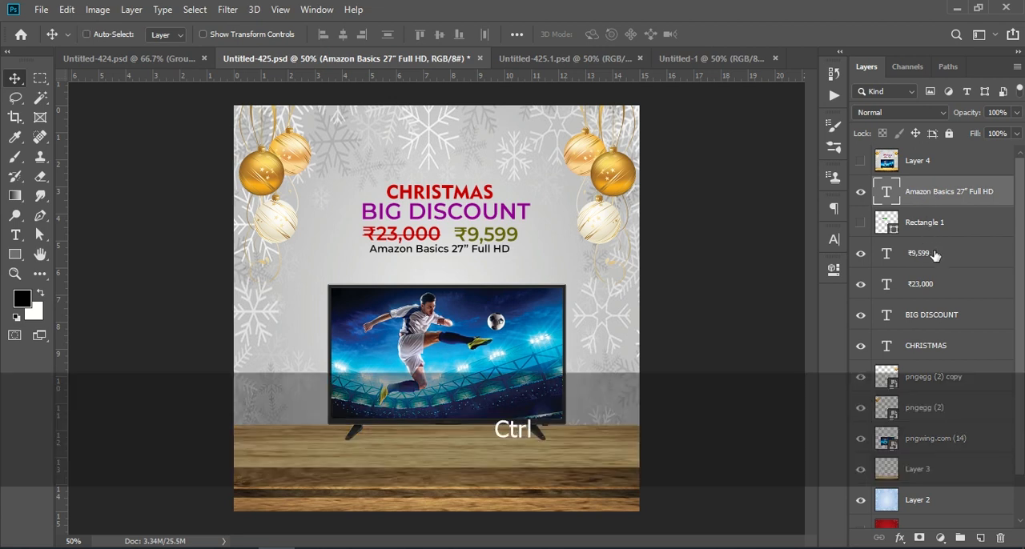
pyautogui.keyDown('ctrl'); pyautogui.click(934, 254); pyautogui.keyUp('ctrl')
pyautogui.keyDown('ctrl'); pyautogui.click(936, 285); pyautogui.keyUp('ctrl')
pyautogui.keyDown('ctrl'); pyautogui.click(940, 316); pyautogui.keyUp('ctrl')
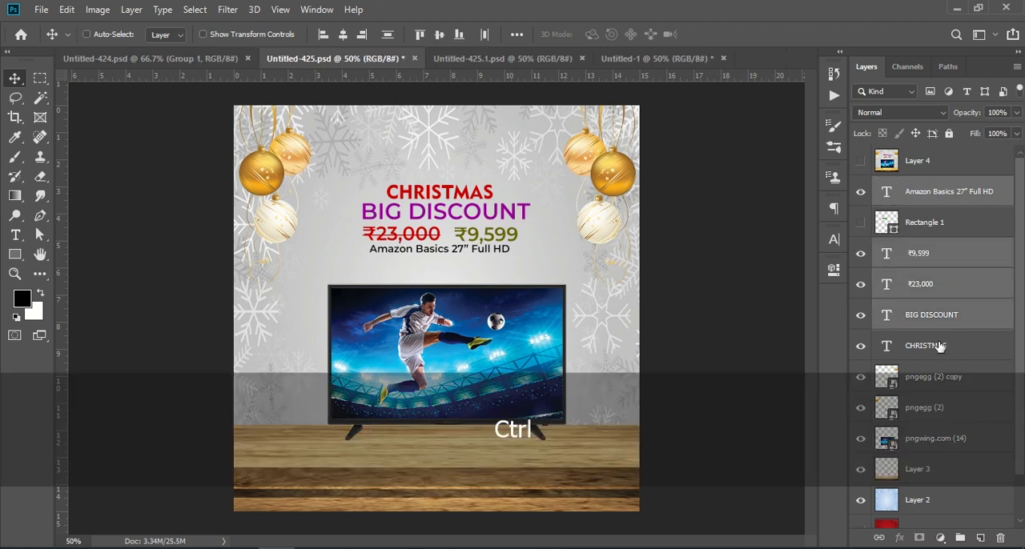
pyautogui.keyDown('ctrl'); pyautogui.click(940, 346); pyautogui.keyUp('ctrl')
pyautogui.moveTo(959, 312); pyautogui.dragTo(486, 279)
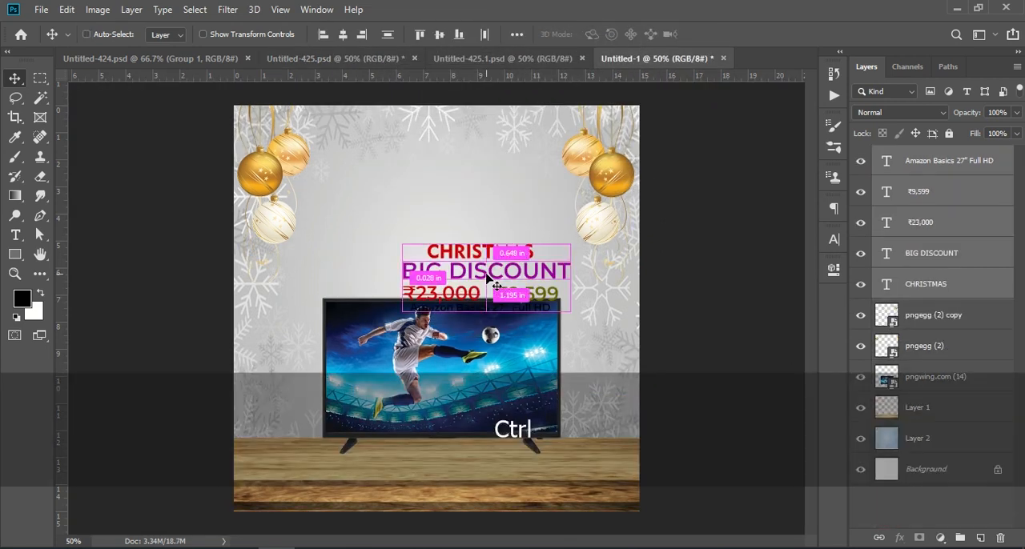
# - Scale the five text layers to about 119% and place them between the ornaments, above the TV
pyautogui.hotkey('ctrl', 't')
pyautogui.moveTo(503, 253); pyautogui.dragTo(455, 201)
pyautogui.moveTo(532, 222)
pyautogui.mouseDown()
pyautogui.moveTo(554, 210)
pyautogui.moveTo(548, 221)
pyautogui.mouseUp()
pyautogui.moveTo(486, 214); pyautogui.dragTo(497, 219)
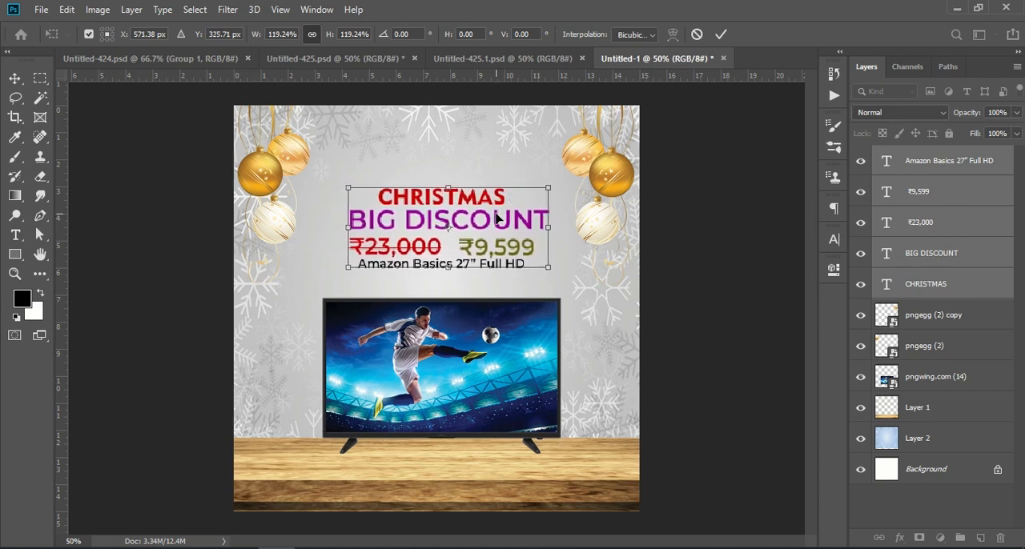
pyautogui.click(721, 34)
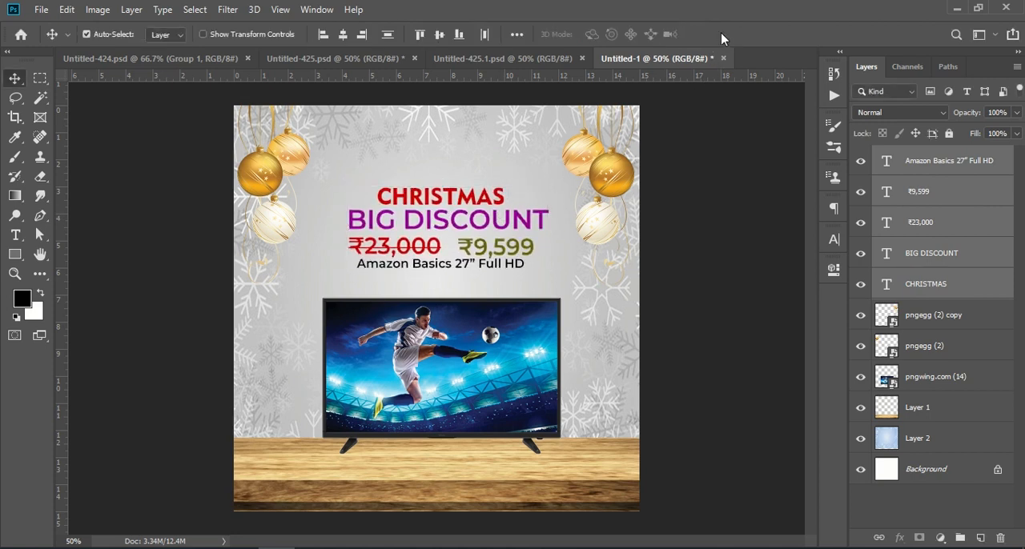
pyautogui.click(208, 60)
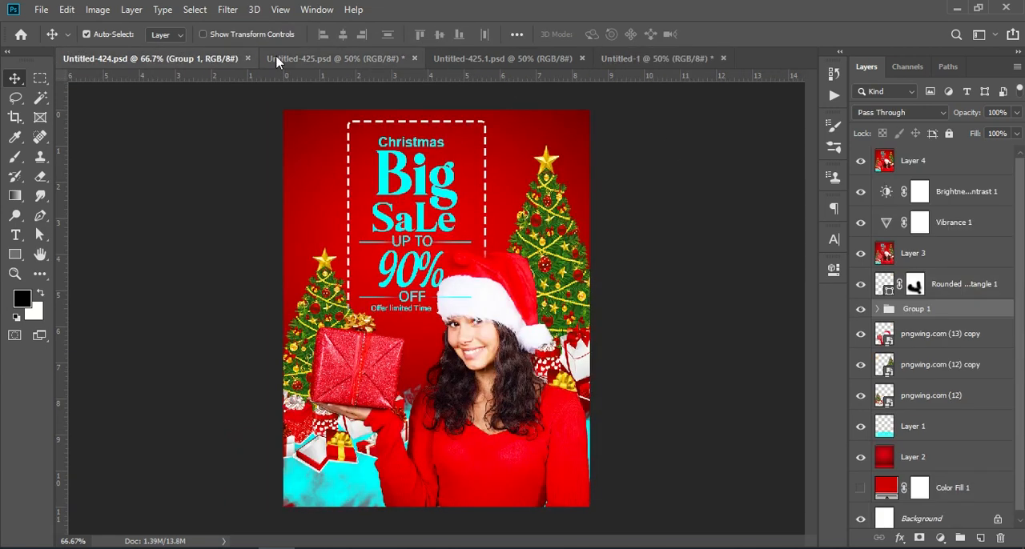
pyautogui.click(303, 58)
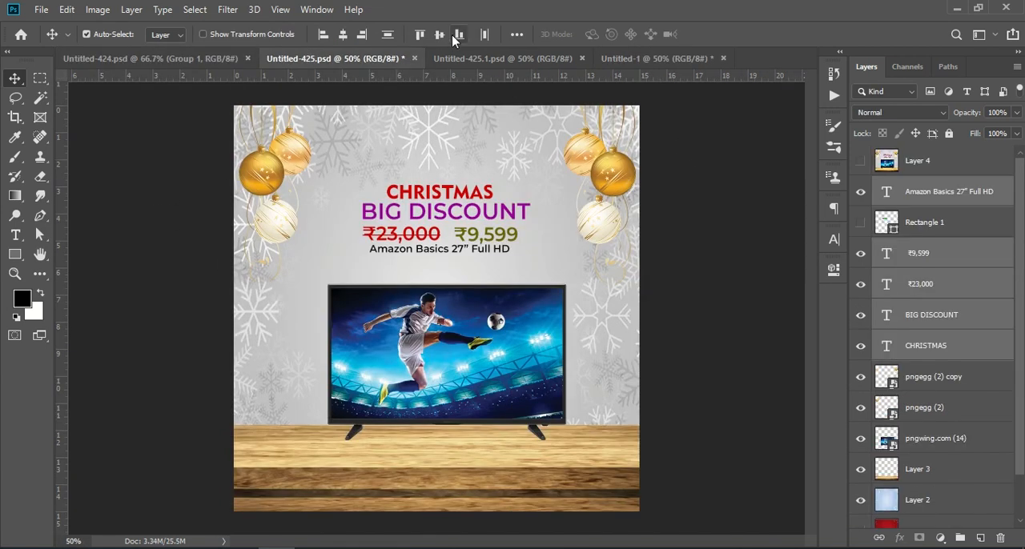
pyautogui.click(473, 59)
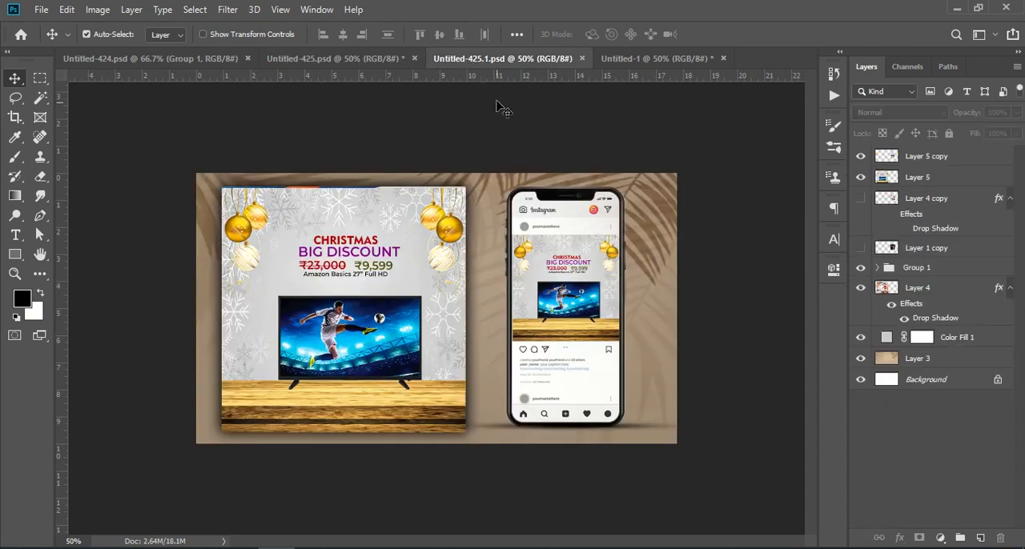
pyautogui.click(619, 58)
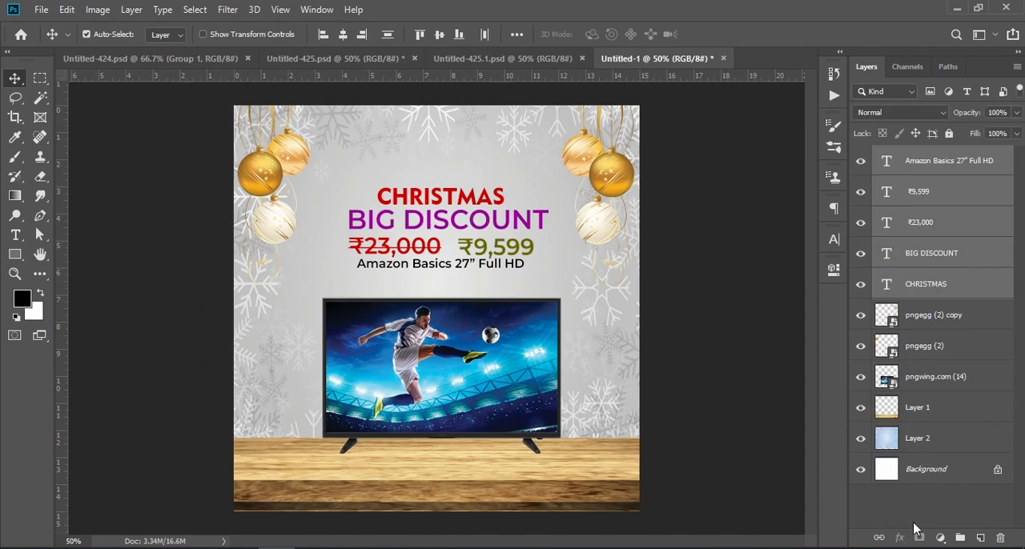
# - Stamp all visible layers into a new merged layer above the Amazon Basics 27” Full HD text layer
pyautogui.click(927, 515)
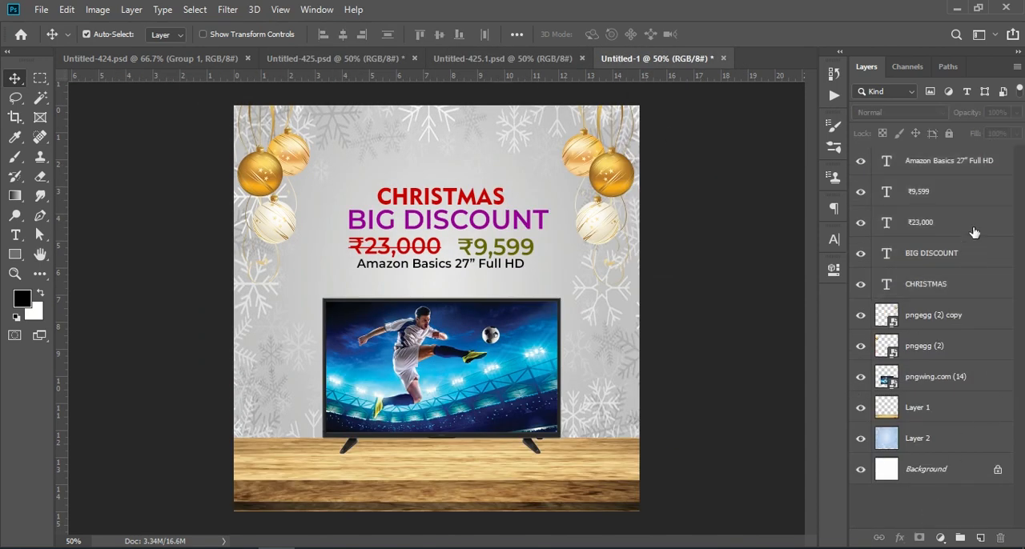
pyautogui.click(962, 163)
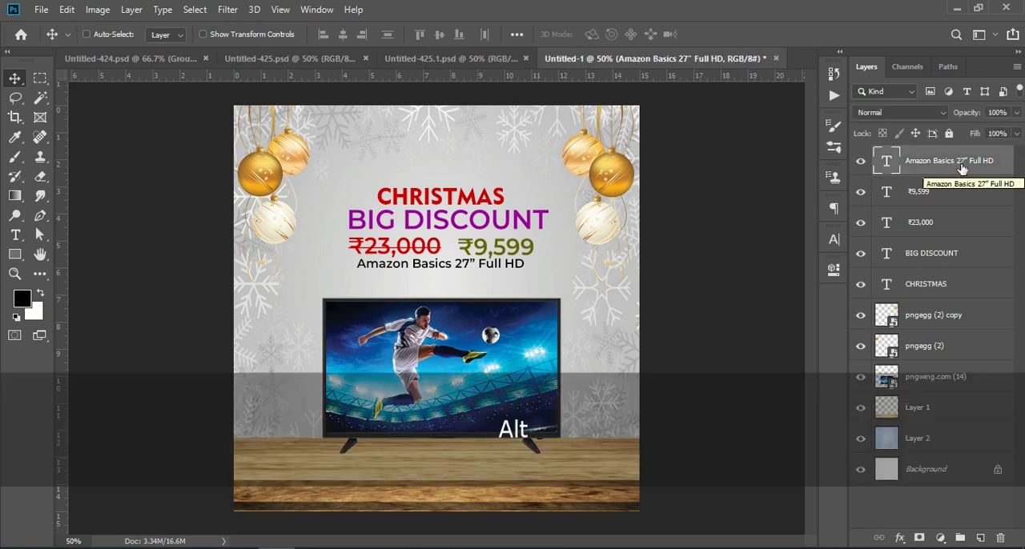
pyautogui.hotkey('ctrl', 'shift', 'alt', 'e')
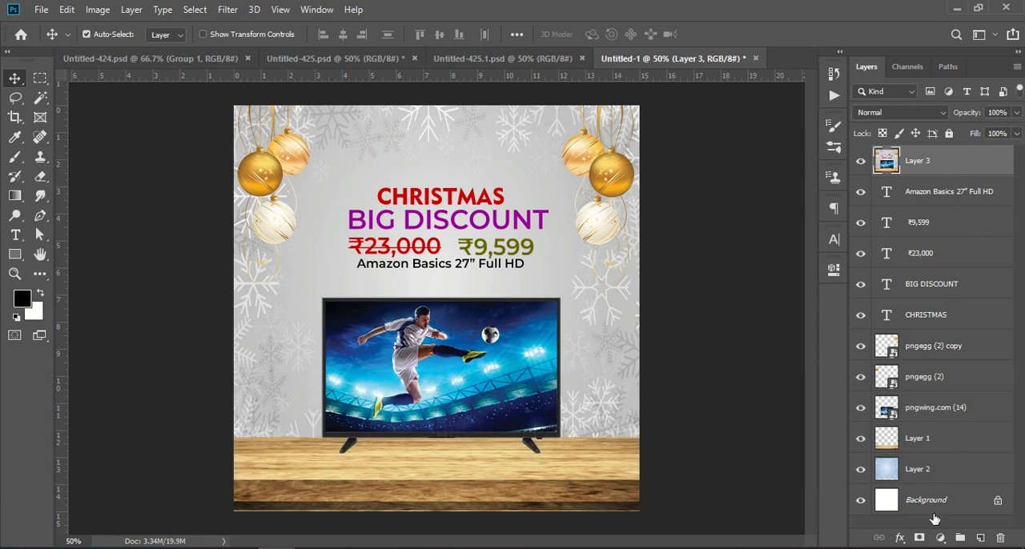
# - Add a Brightness/Contrast adjustment layer above the merged layer with brightness 9 and contrast 9
pyautogui.click(939, 538)
pyautogui.click(967, 319)
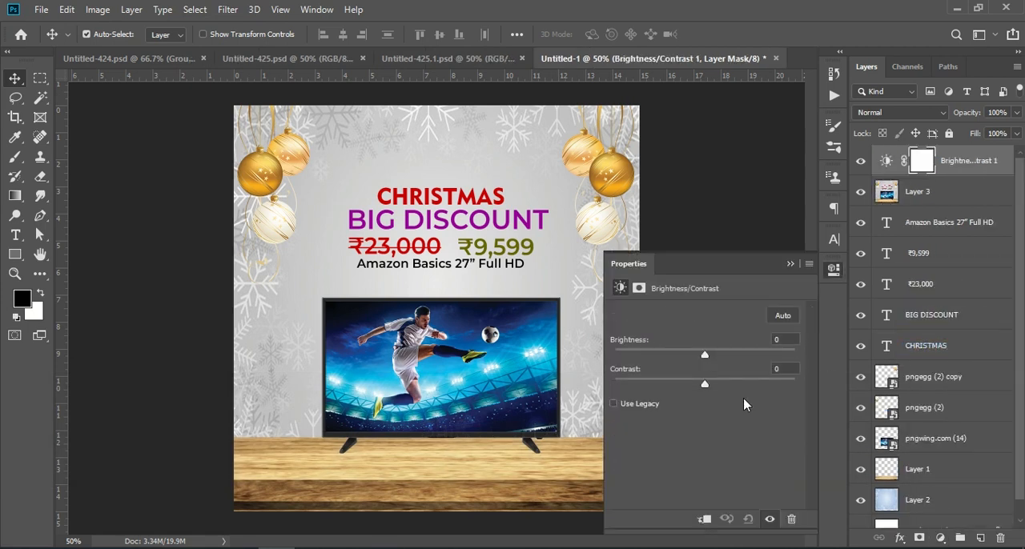
pyautogui.moveTo(705, 356); pyautogui.dragTo(713, 355)
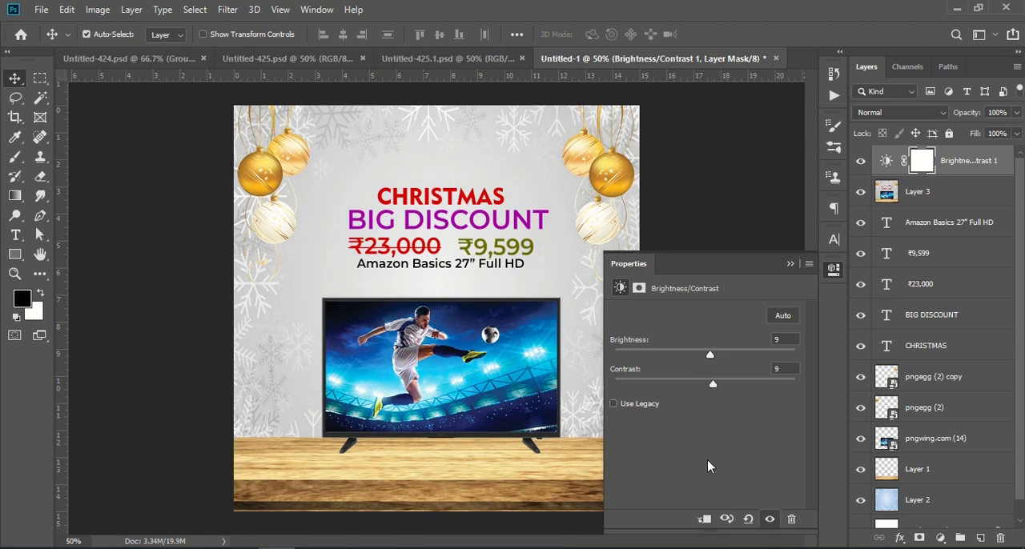
pyautogui.click(790, 265)
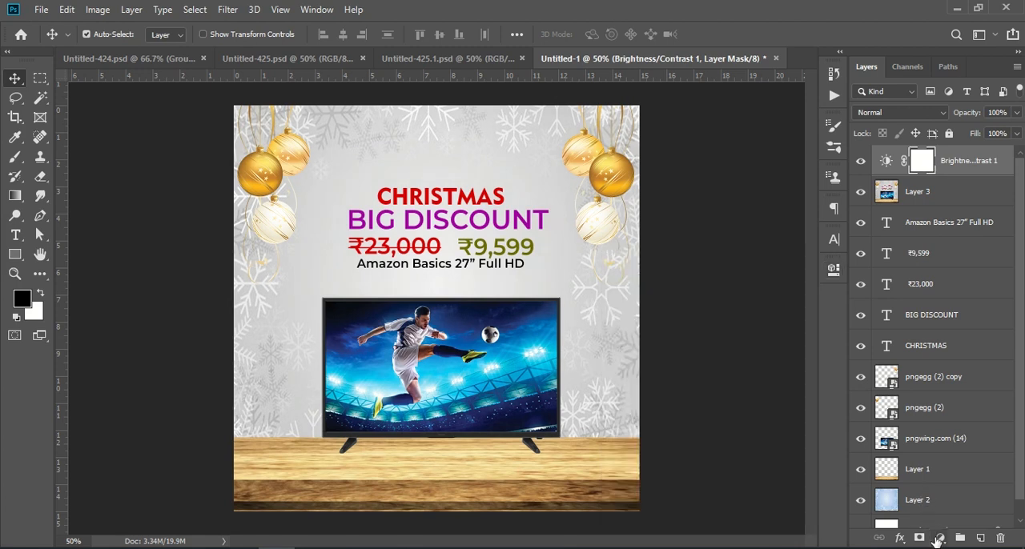
# - Add a Vibrance adjustment layer on top of the stack with vibrance +38 and saturation +17, leaving no layer selected
pyautogui.click(940, 538)
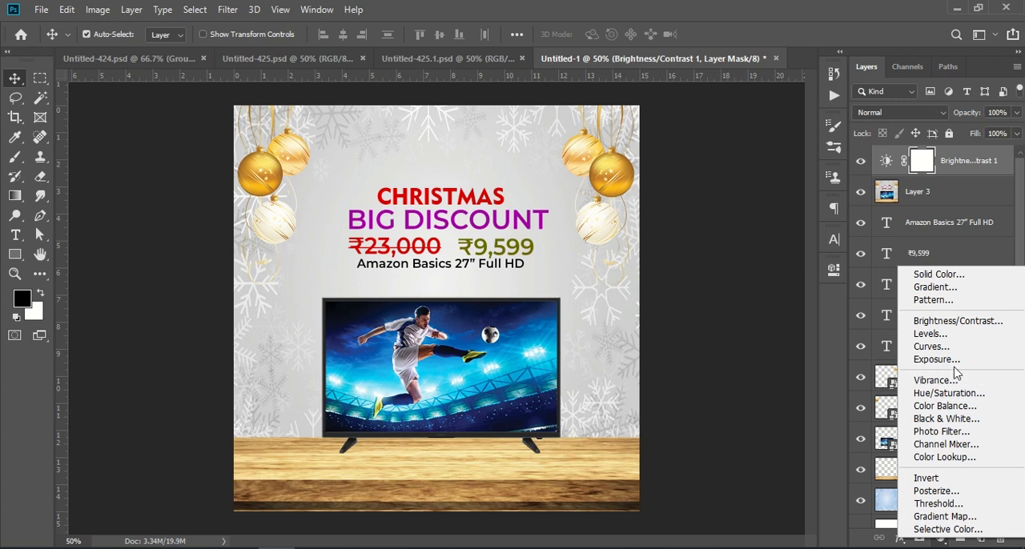
pyautogui.click(950, 384)
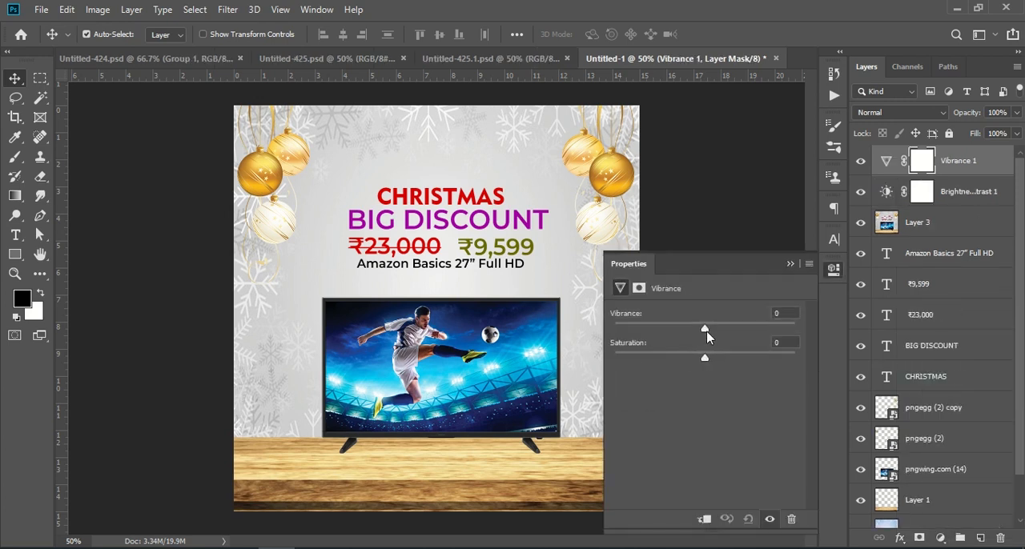
pyautogui.moveTo(710, 335); pyautogui.dragTo(727, 335)
pyautogui.moveTo(708, 366)
pyautogui.mouseDown()
pyautogui.moveTo(735, 364)
pyautogui.moveTo(714, 362)
pyautogui.mouseUp()
pyautogui.moveTo(715, 362); pyautogui.dragTo(720, 360)
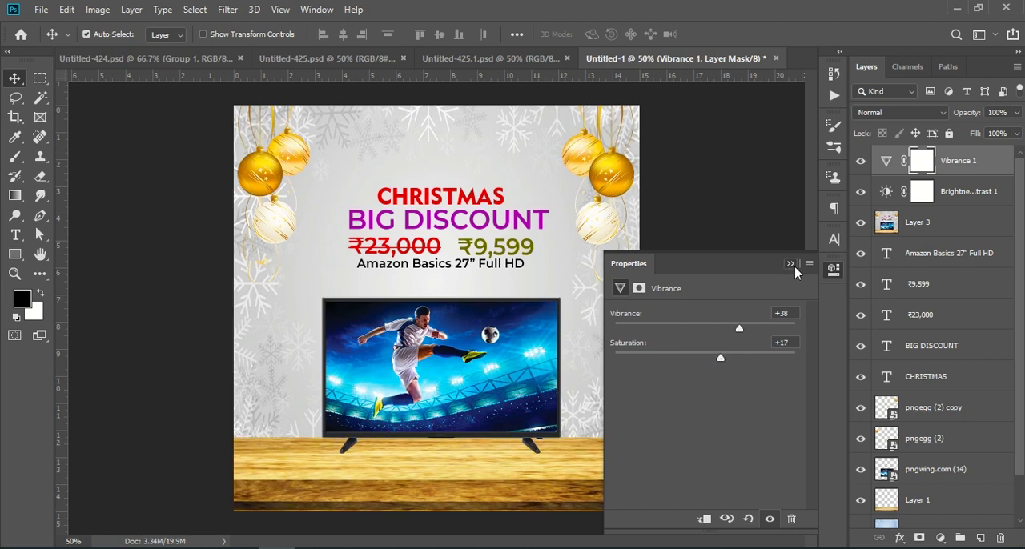
pyautogui.click(791, 264)
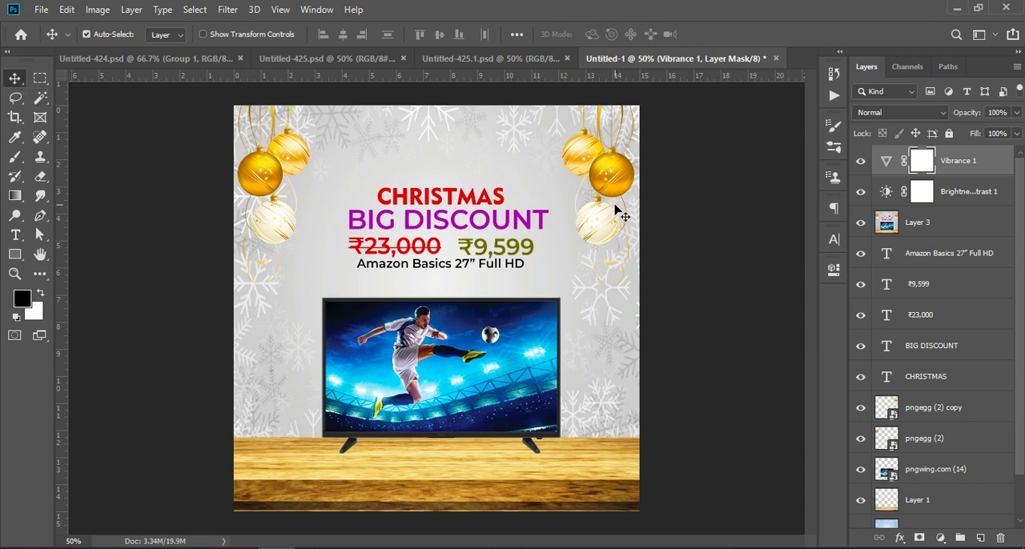
pyautogui.click(705, 218)
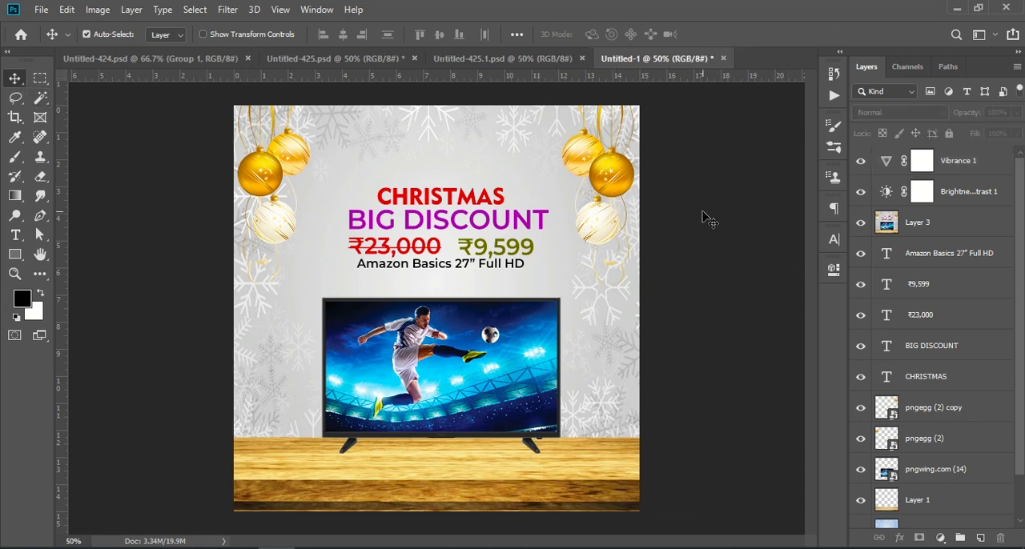